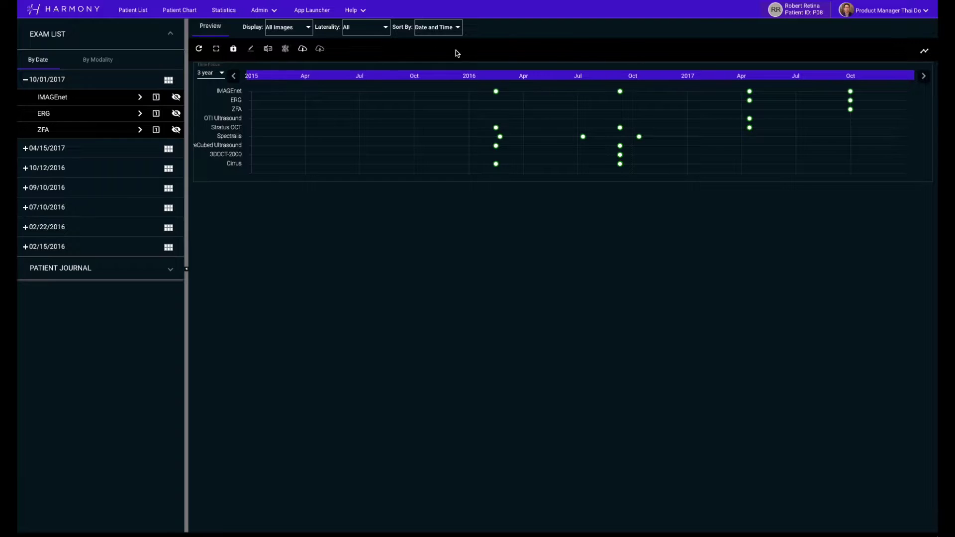
Step: Narrow the timeline to one year, step back to 2016 and forward, then restore three years
{"action": "left_click", "coordinate": [222, 75]}
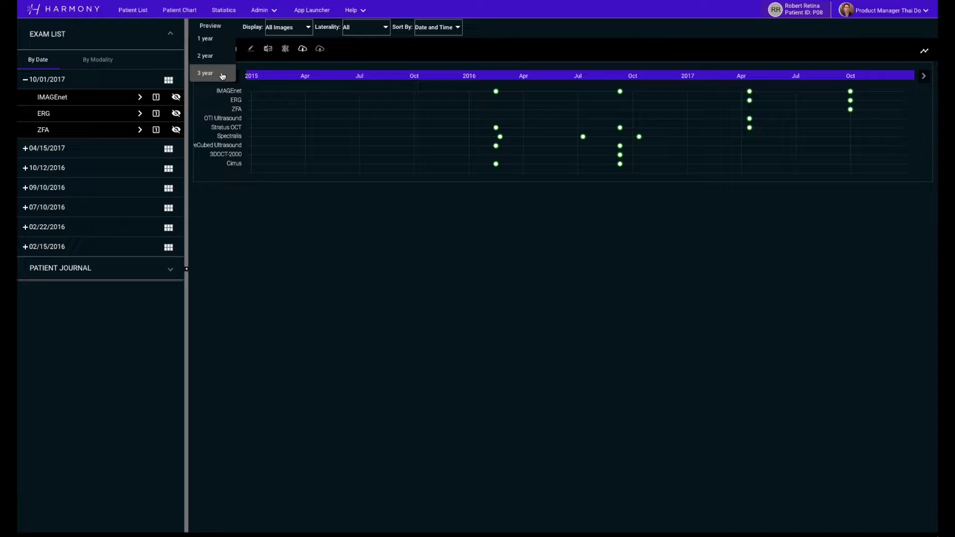
{"action": "left_click", "coordinate": [209, 42]}
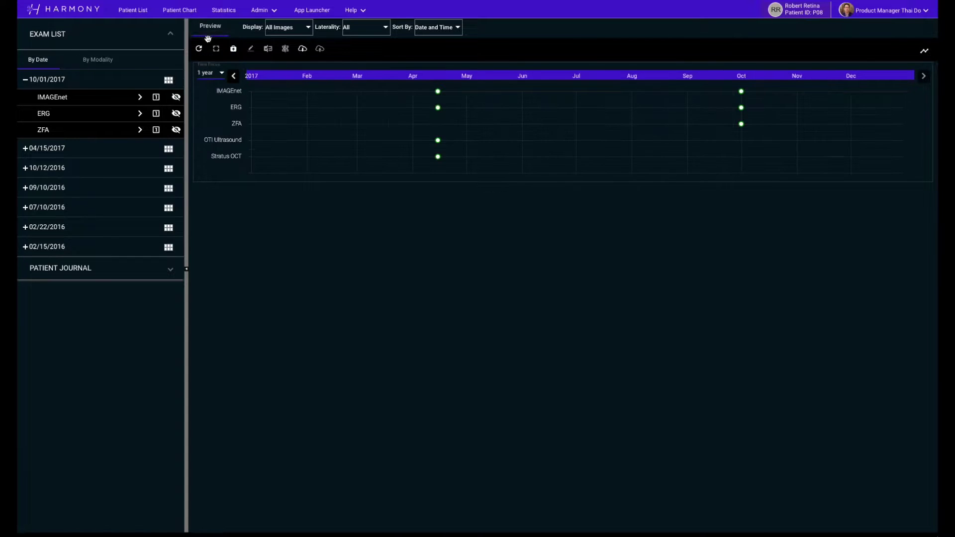
{"action": "left_click", "coordinate": [234, 77]}
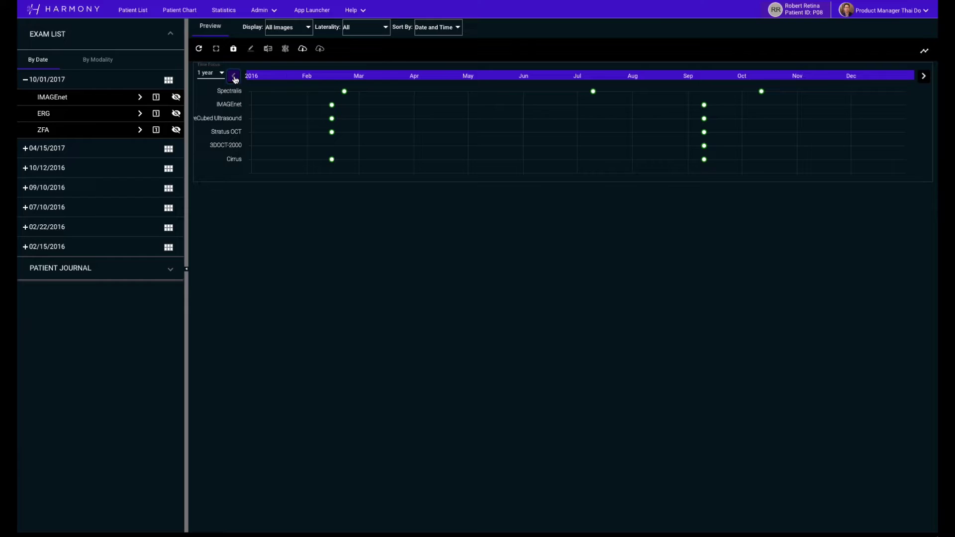
{"action": "left_click", "coordinate": [925, 78]}
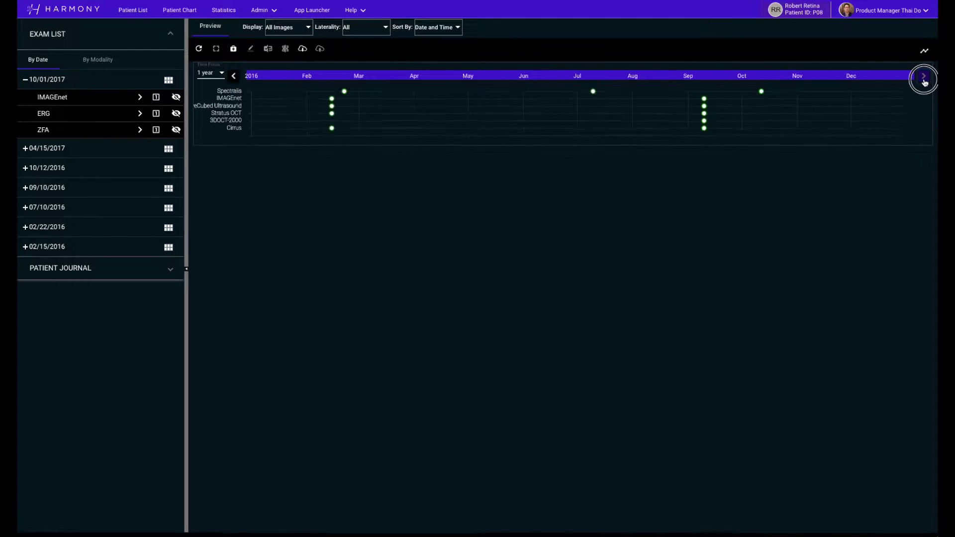
{"action": "left_click", "coordinate": [214, 73]}
{"action": "left_click", "coordinate": [213, 105]}
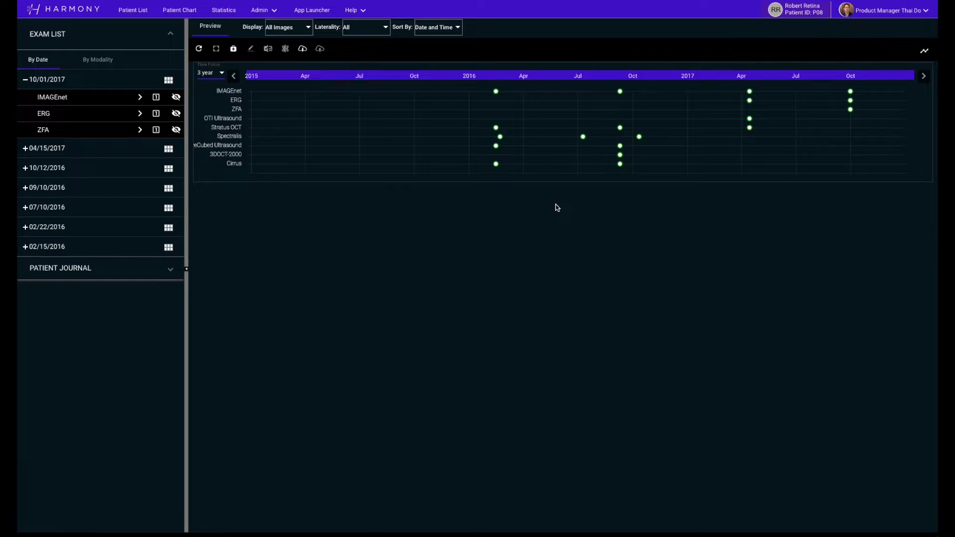
Step: Browse the 2017 and IMAGEnet exam panels, then preview the 02/22/2016 Spectralis exam's Volume and Section scans
{"action": "left_click", "coordinate": [689, 78]}
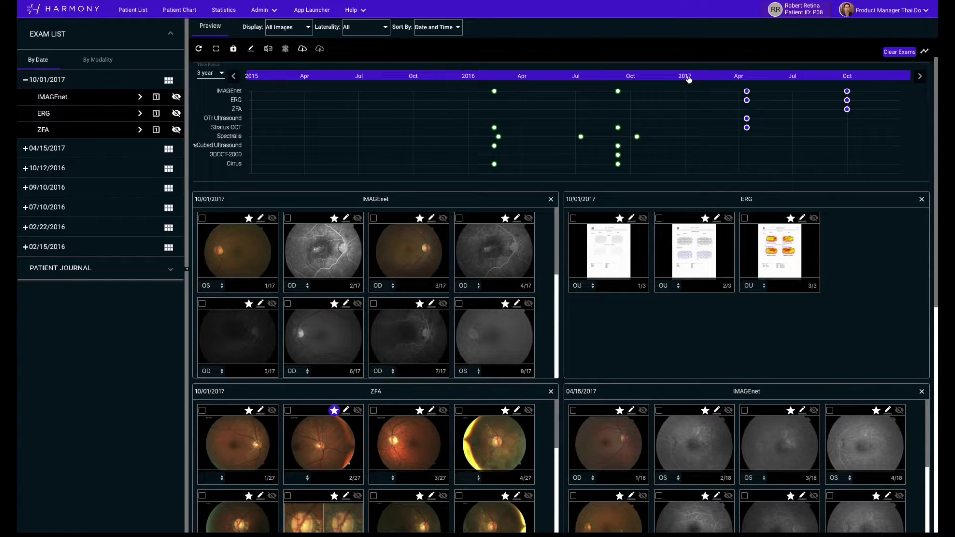
{"action": "left_click", "coordinate": [686, 77]}
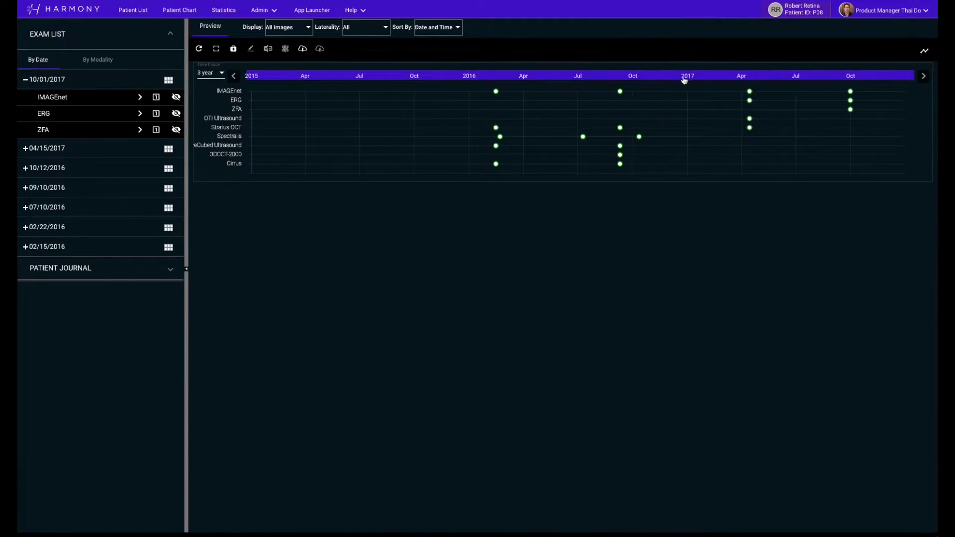
{"action": "left_click", "coordinate": [236, 91]}
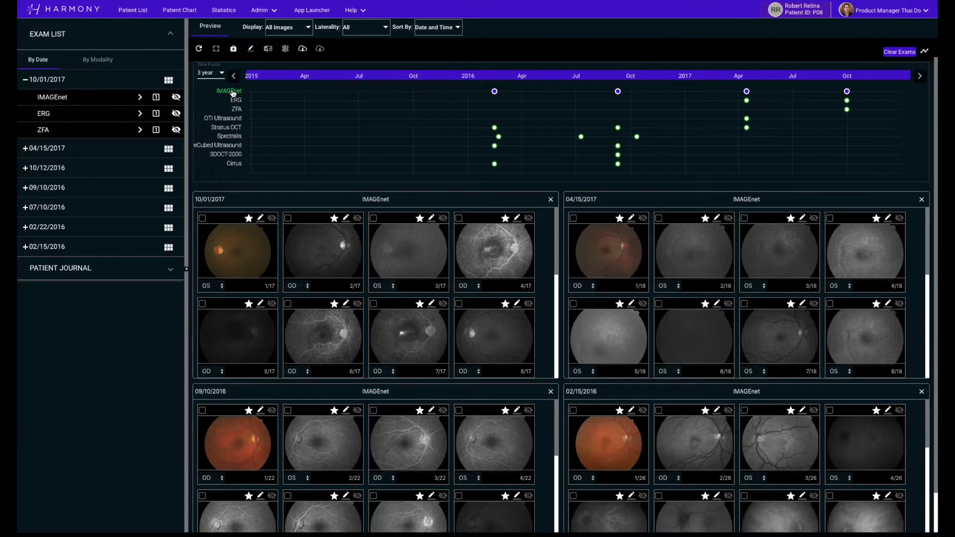
{"action": "left_click", "coordinate": [232, 91]}
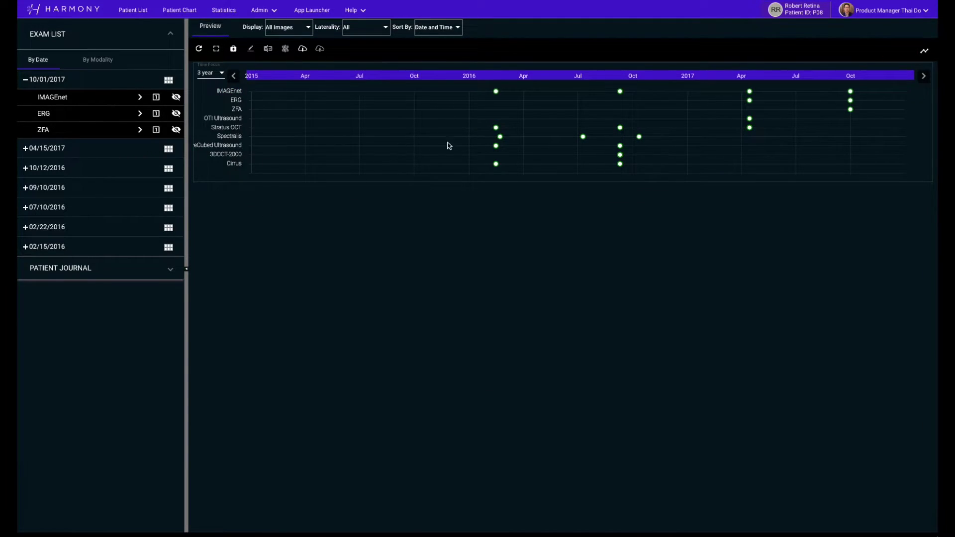
{"action": "left_click", "coordinate": [500, 137]}
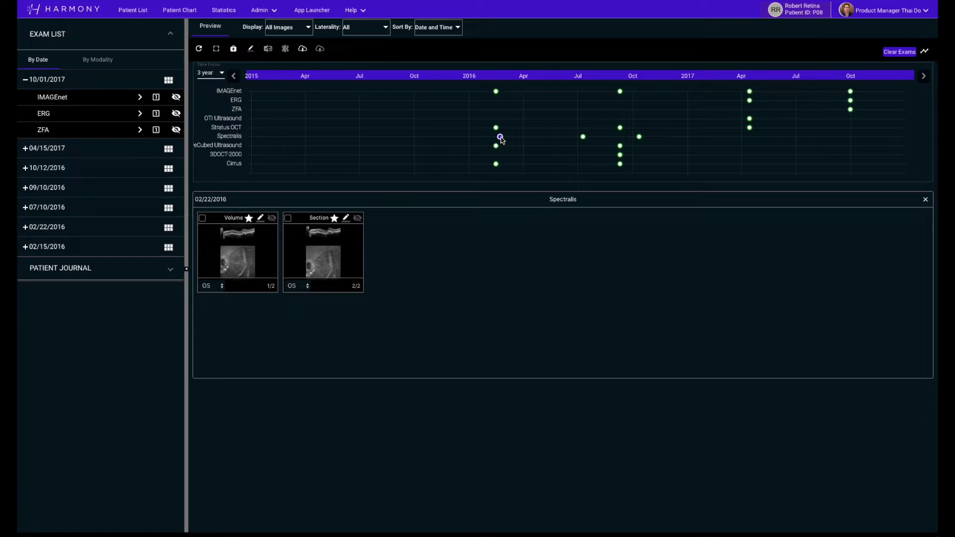
Step: Open the Spectralis Volume scan, scroll and loop-play its B-scan slices, then pause and close the viewer
{"action": "double_click", "coordinate": [500, 137]}
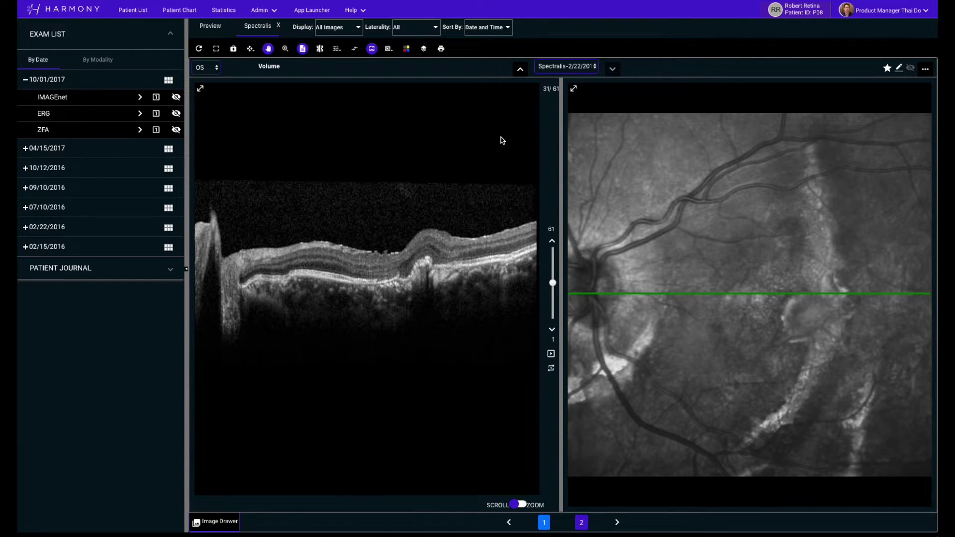
{"action": "scroll", "coordinate": [483, 232], "scroll_direction": "up", "scroll_amount": 6}
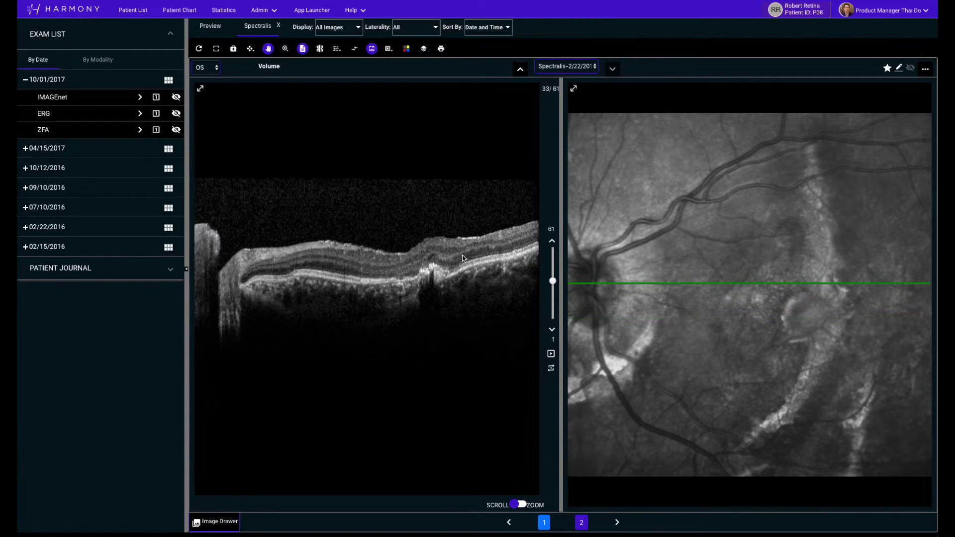
{"action": "left_click", "coordinate": [552, 354]}
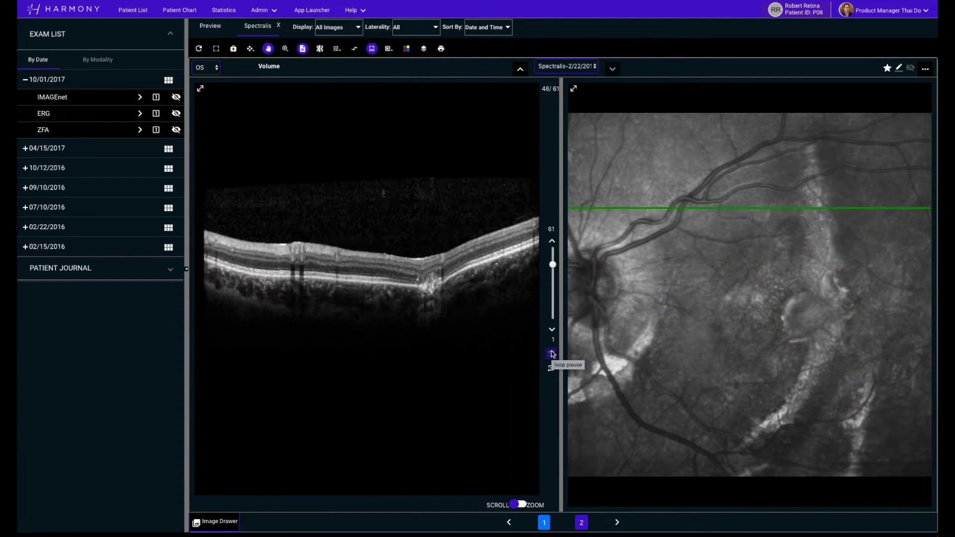
{"action": "left_click", "coordinate": [552, 354]}
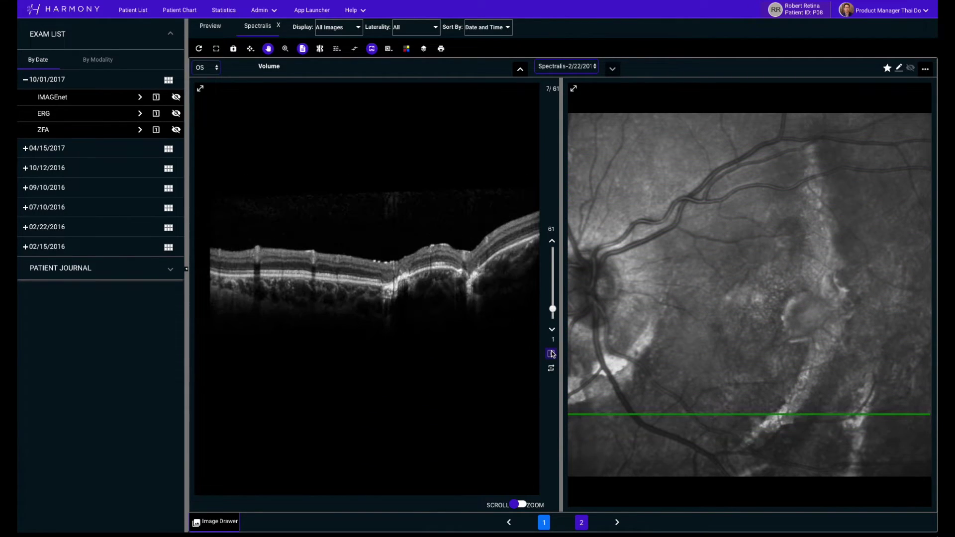
{"action": "left_click", "coordinate": [279, 26]}
Step: Show all IMAGEnet exams and check image 7/17 (10/01/2017), 1/22 (09/10/2016) and one 02/15/2016 image
{"action": "left_click", "coordinate": [237, 93]}
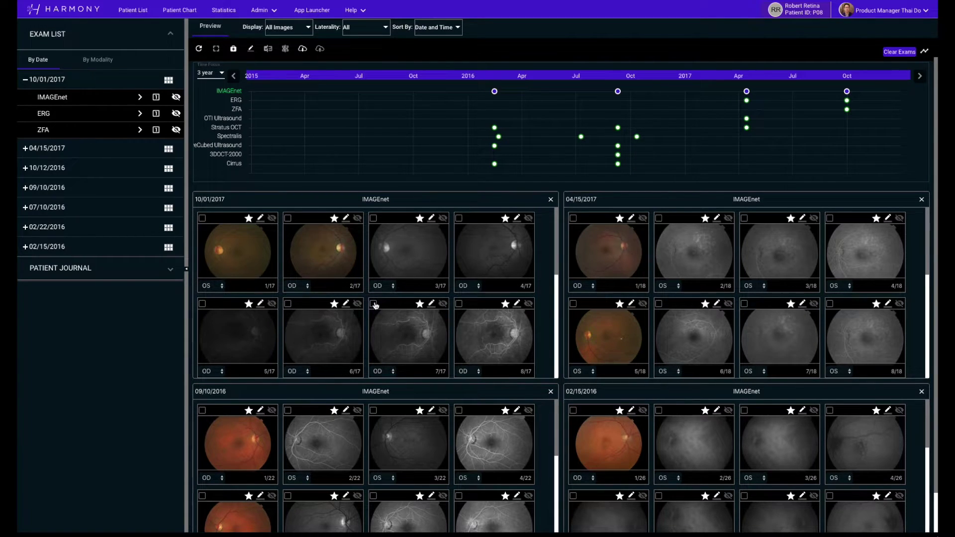
{"action": "left_click", "coordinate": [374, 304]}
{"action": "left_click", "coordinate": [202, 411]}
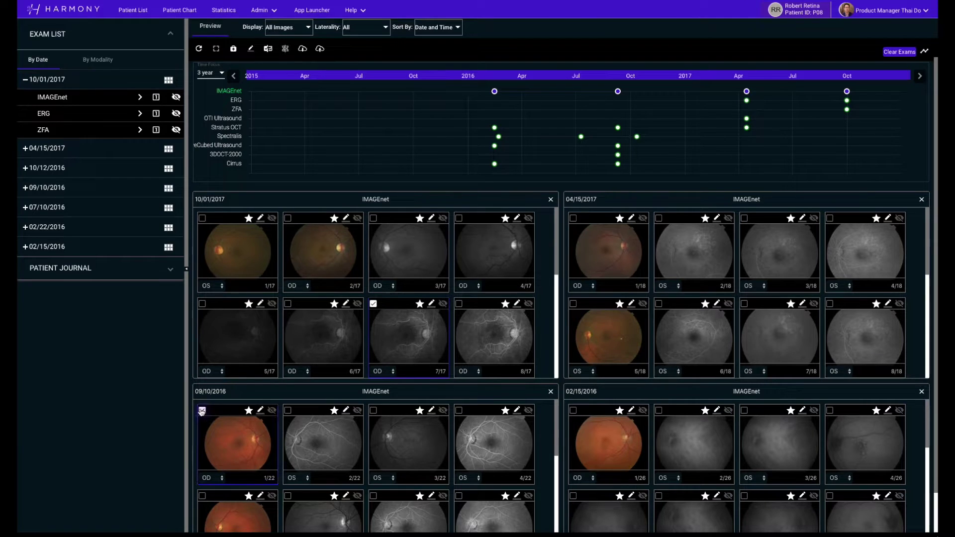
{"action": "left_click", "coordinate": [830, 497]}
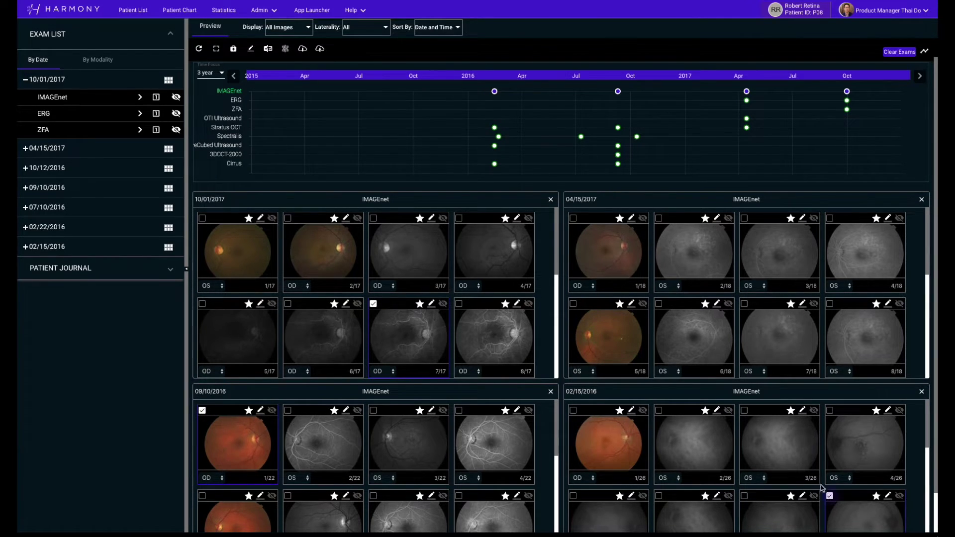
Step: Compare the three checked fundus images, zoom them in together and pan so the optic disc shifts left
{"action": "left_click", "coordinate": [268, 48]}
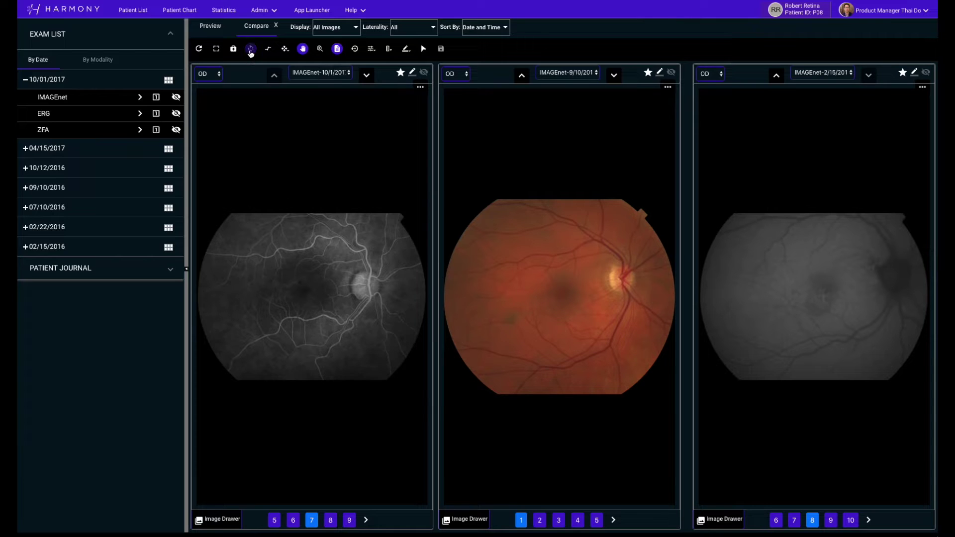
{"action": "scroll", "coordinate": [307, 293], "scroll_direction": "up", "scroll_amount": 5}
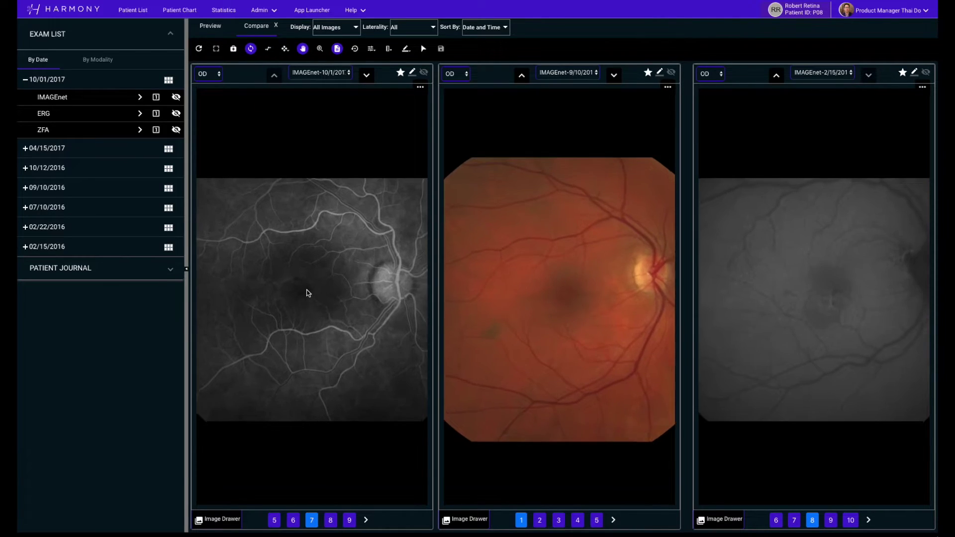
{"action": "scroll", "coordinate": [307, 294], "scroll_direction": "up", "scroll_amount": 1}
{"action": "left_click_drag", "start_coordinate": [352, 315], "coordinate": [255, 314]}
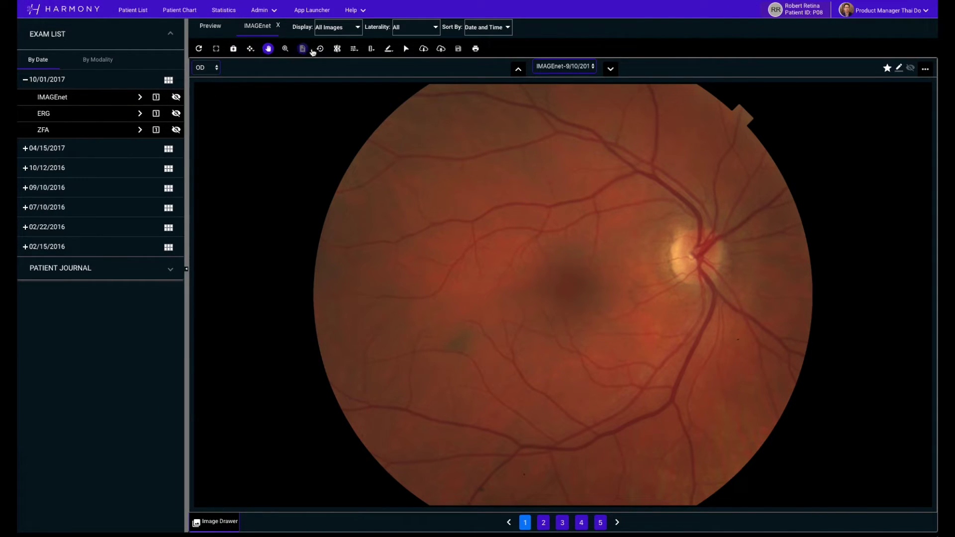
{"action": "left_click", "coordinate": [391, 51]}
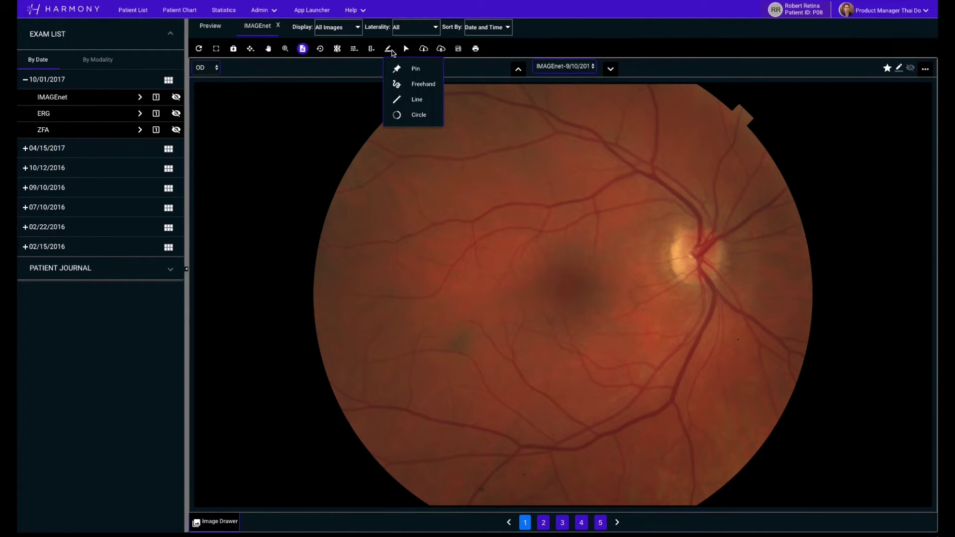
{"action": "left_click", "coordinate": [354, 49]}
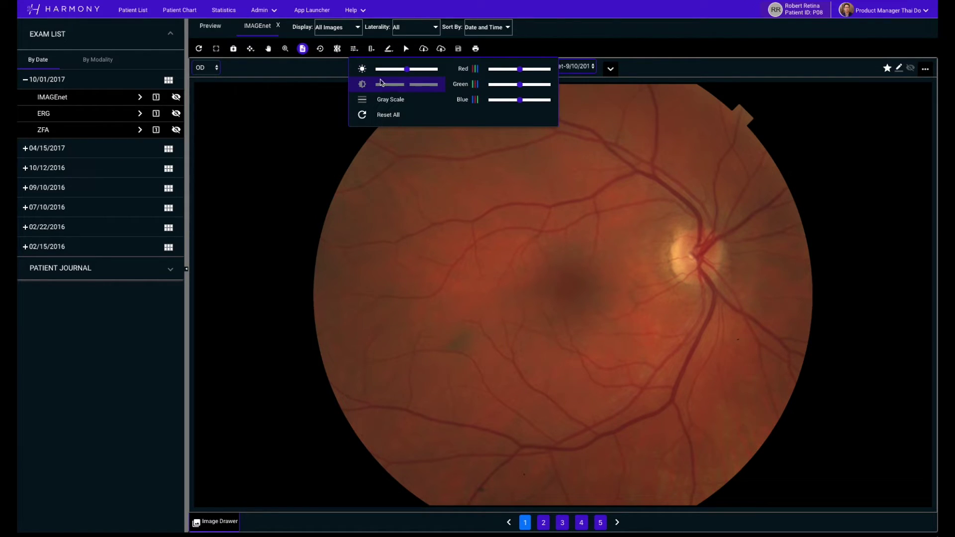
{"action": "left_click", "coordinate": [372, 49]}
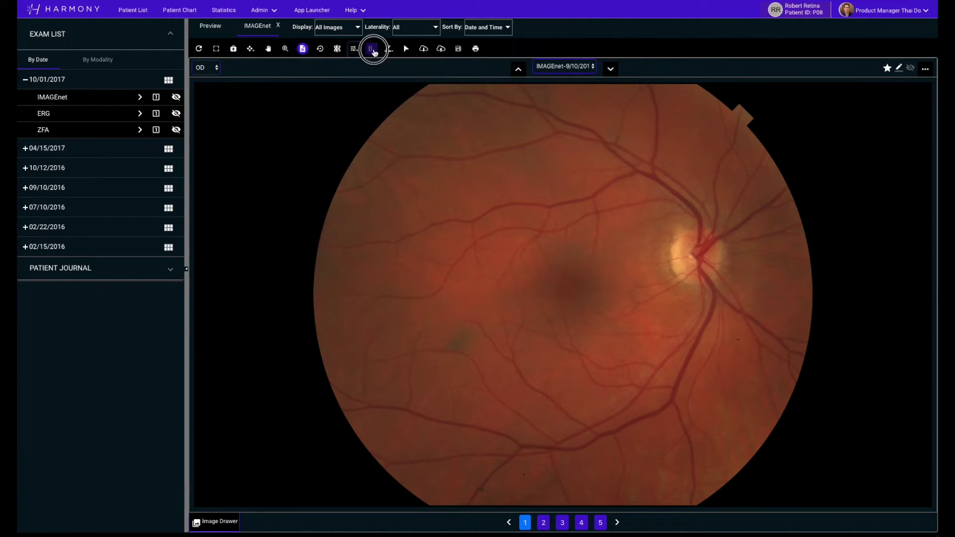
{"action": "left_click", "coordinate": [373, 51]}
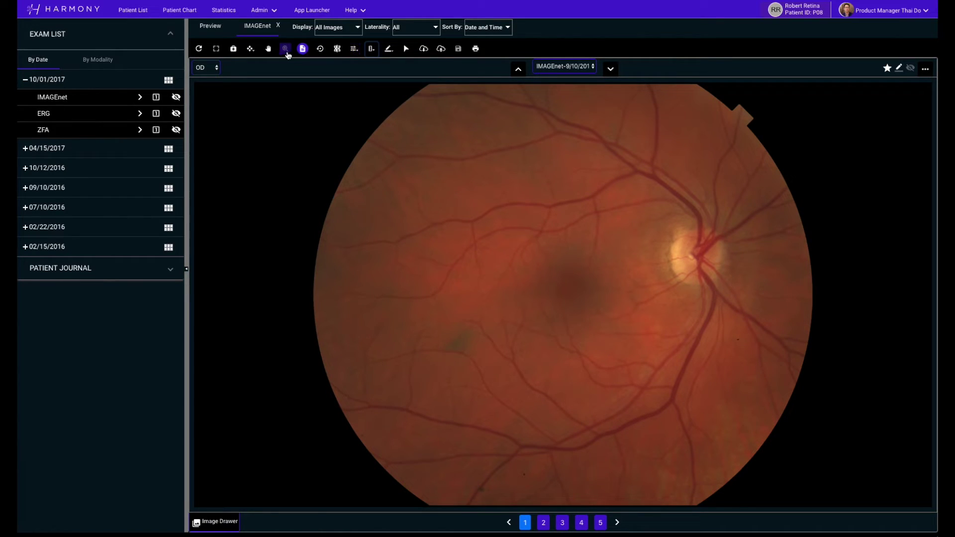
{"action": "left_click", "coordinate": [233, 49]}
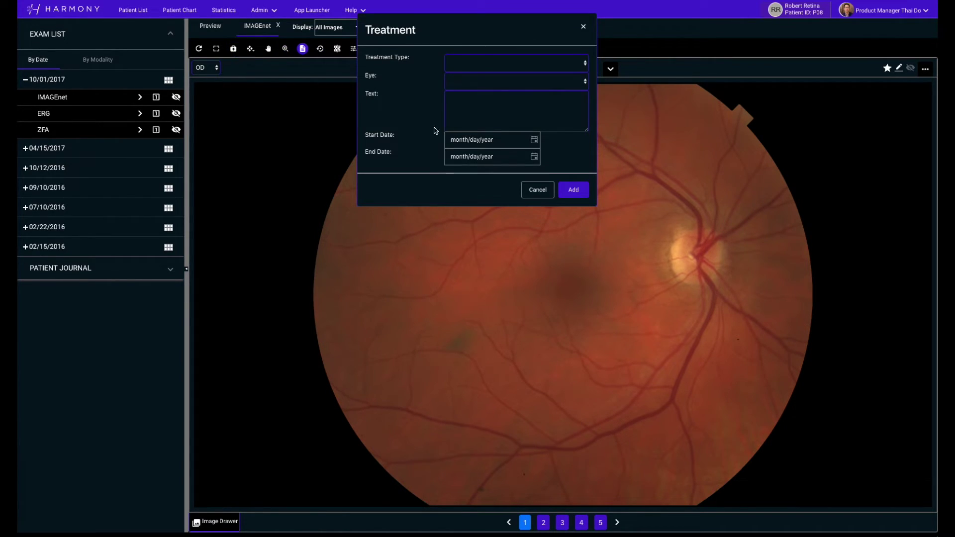
{"action": "left_click", "coordinate": [535, 190]}
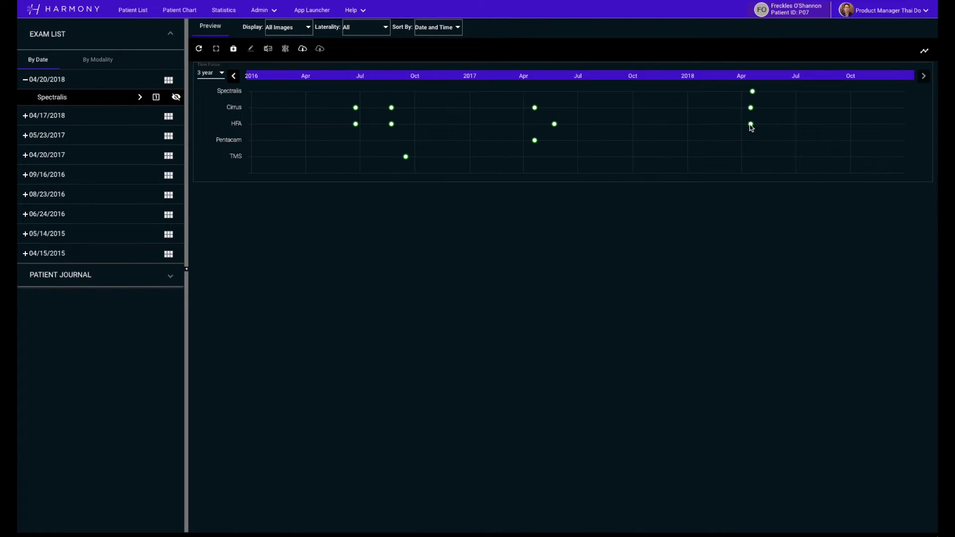
Step: Historically compare the 4/17/2018 HFA exam, stepping the right report back to 5/14/2015 then forward to 5/23/2017
{"action": "left_click", "coordinate": [749, 124]}
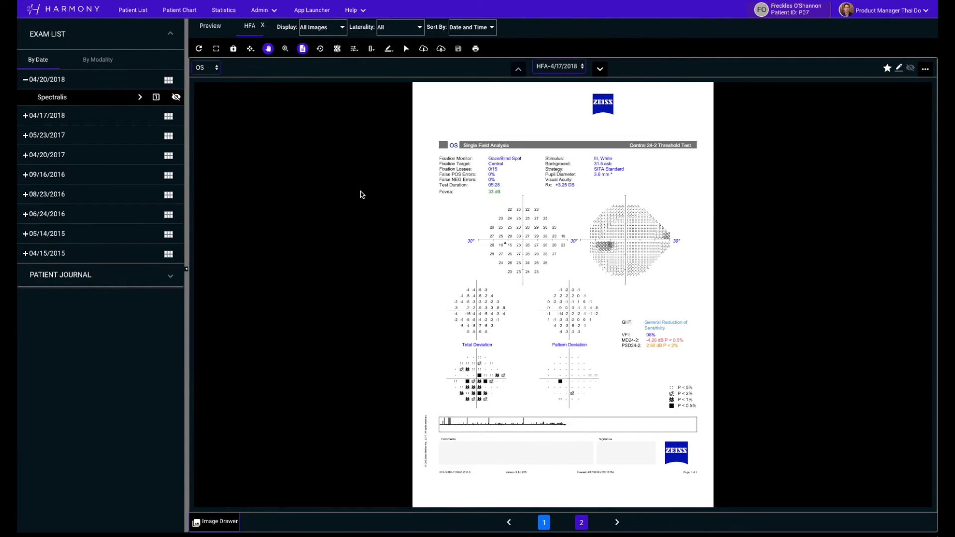
{"action": "left_click", "coordinate": [337, 49]}
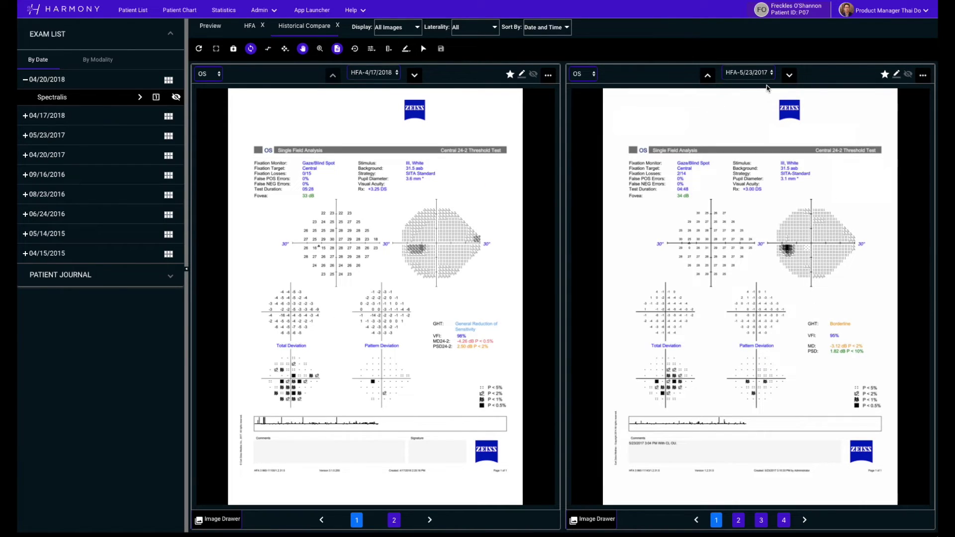
{"action": "left_click", "coordinate": [791, 75]}
{"action": "left_click", "coordinate": [790, 75]}
{"action": "left_click", "coordinate": [790, 75]}
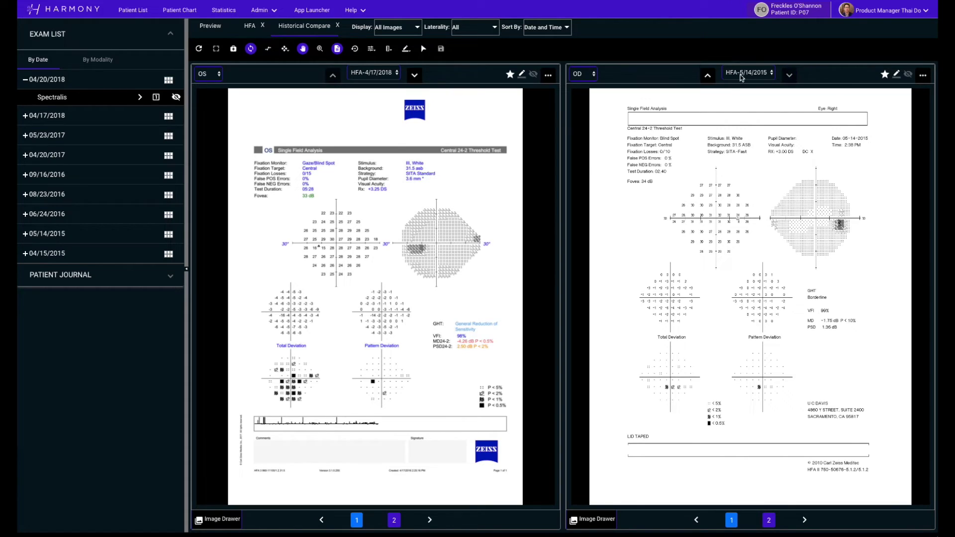
{"action": "left_click", "coordinate": [708, 76]}
{"action": "left_click", "coordinate": [708, 75]}
{"action": "left_click", "coordinate": [708, 76]}
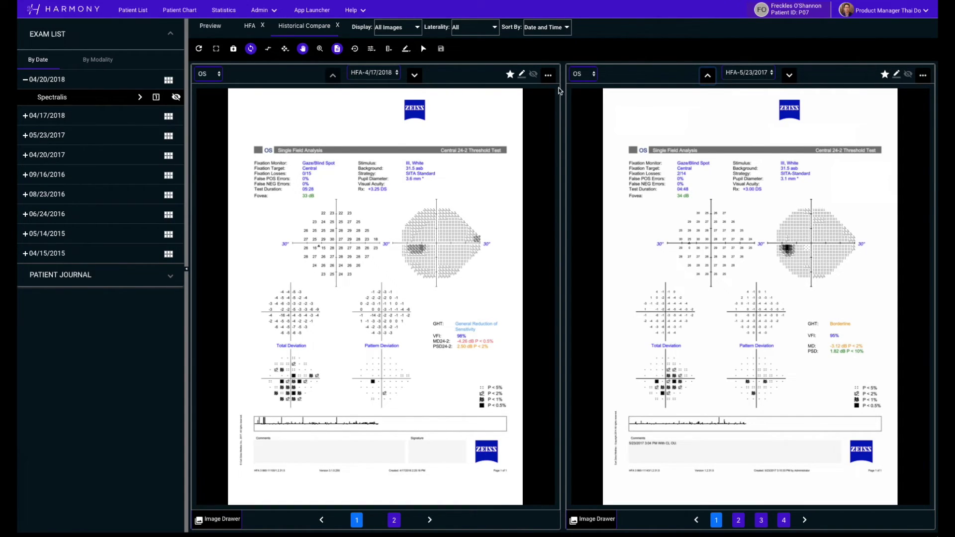
Step: Zoom in on both HFA reports and pan them upward together
{"action": "scroll", "coordinate": [398, 251], "scroll_direction": "up", "scroll_amount": 1}
{"action": "scroll", "coordinate": [398, 251], "scroll_direction": "up", "scroll_amount": 1}
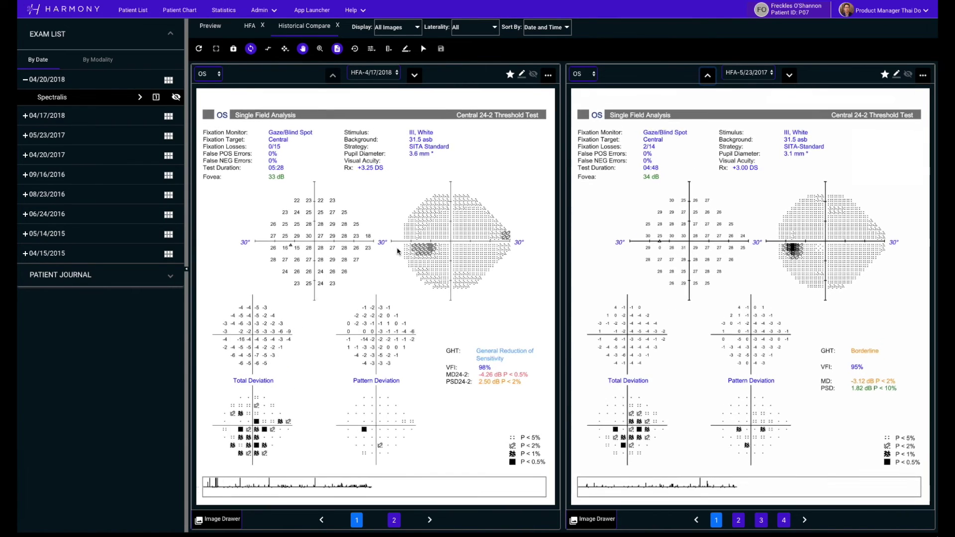
{"action": "left_click_drag", "start_coordinate": [425, 301], "coordinate": [419, 257]}
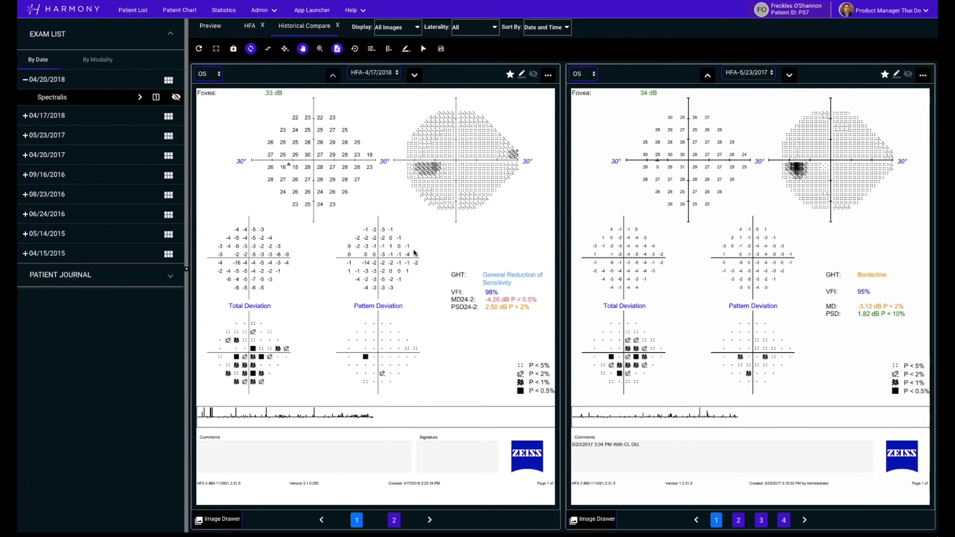